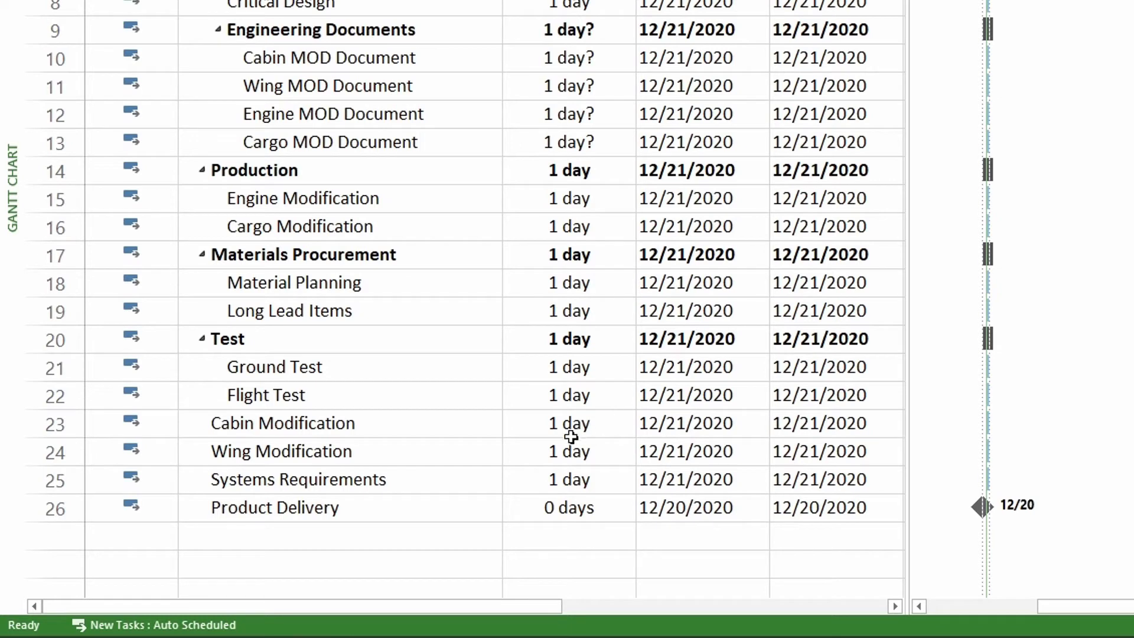
Move the Systems Requirements task directly below the Engineering Design summary task, and undo the move
{"action": "left_click", "coordinate": [271, 479]}
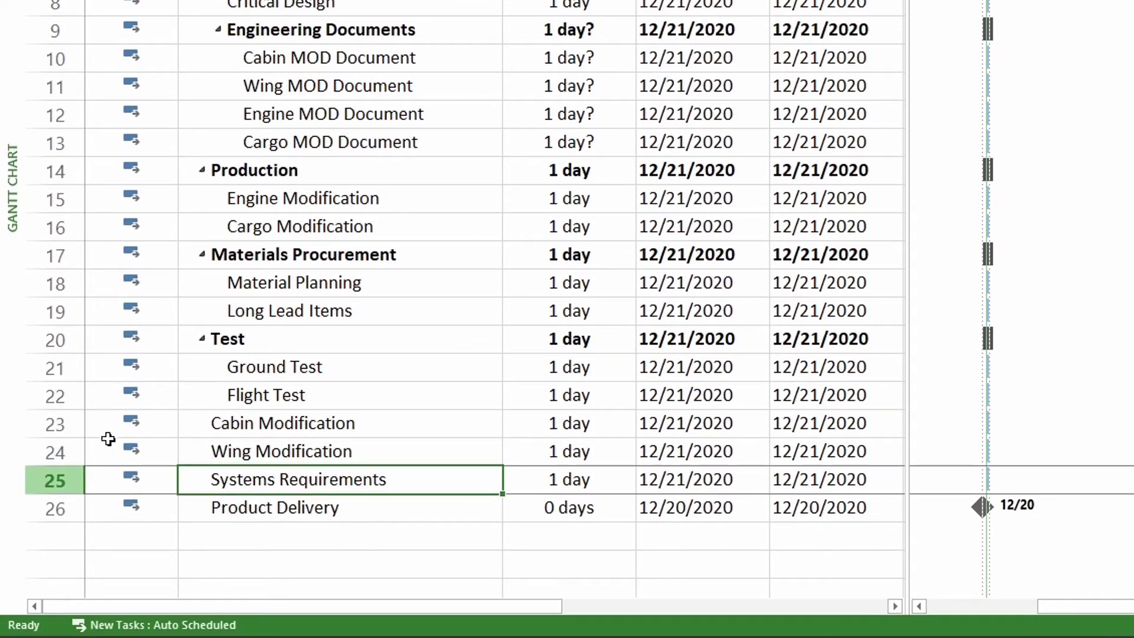
{"action": "left_click", "coordinate": [55, 478]}
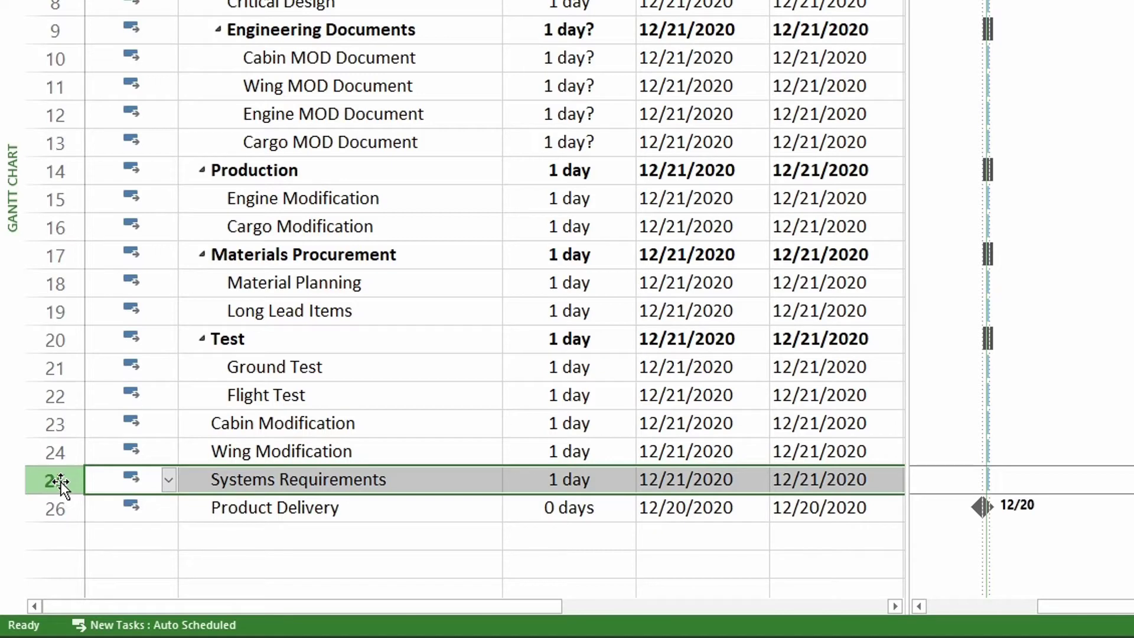
{"action": "left_click_drag", "start_coordinate": [60, 481], "coordinate": [88, 341]}
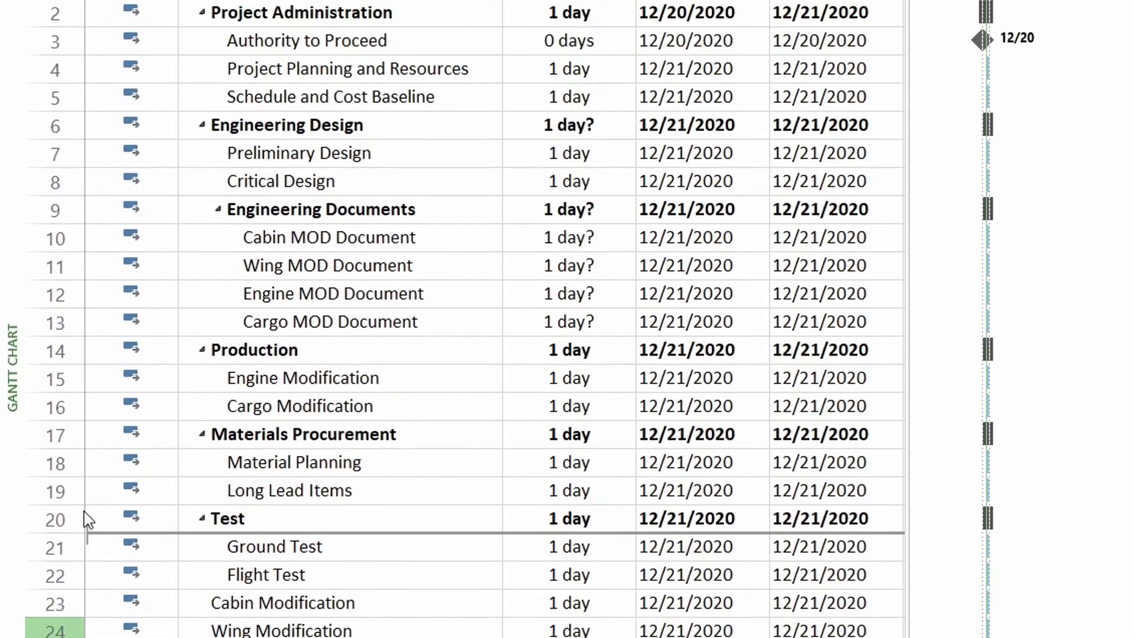
{"action": "left_click_drag", "start_coordinate": [89, 519], "coordinate": [111, 295]}
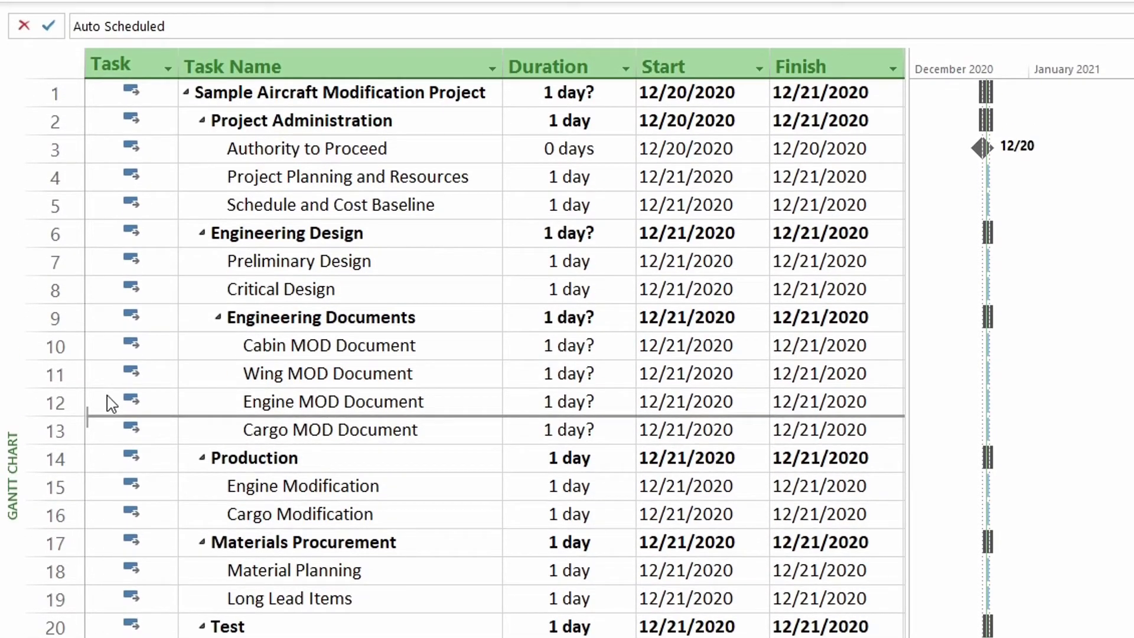
{"action": "left_click_drag", "start_coordinate": [108, 395], "coordinate": [105, 247]}
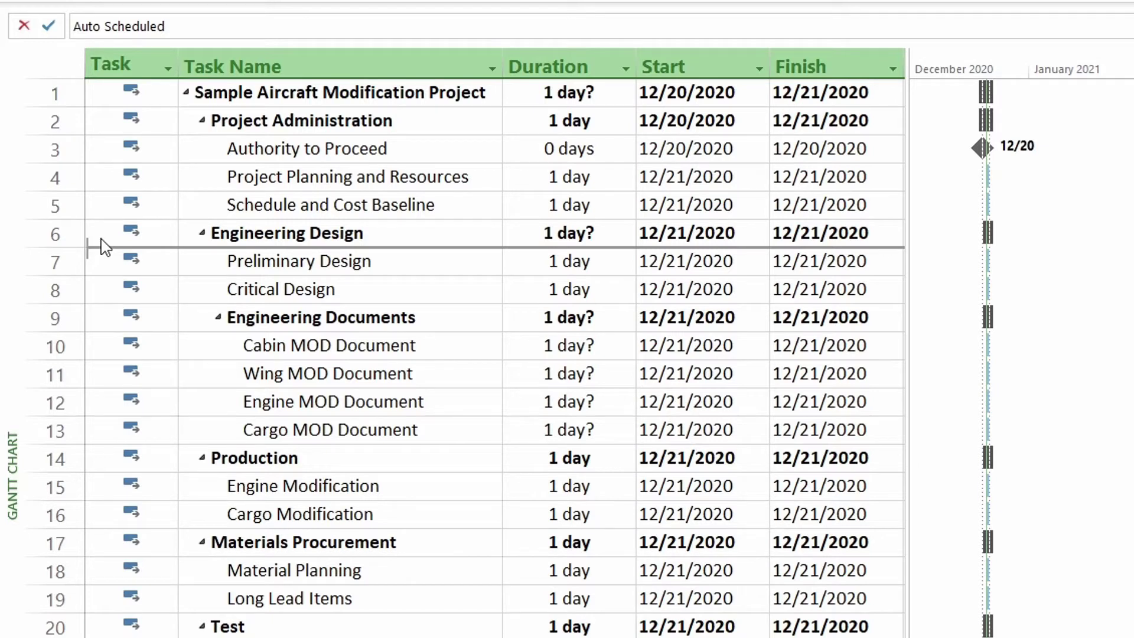
{"action": "left_click_drag", "start_coordinate": [101, 245], "coordinate": [101, 247]}
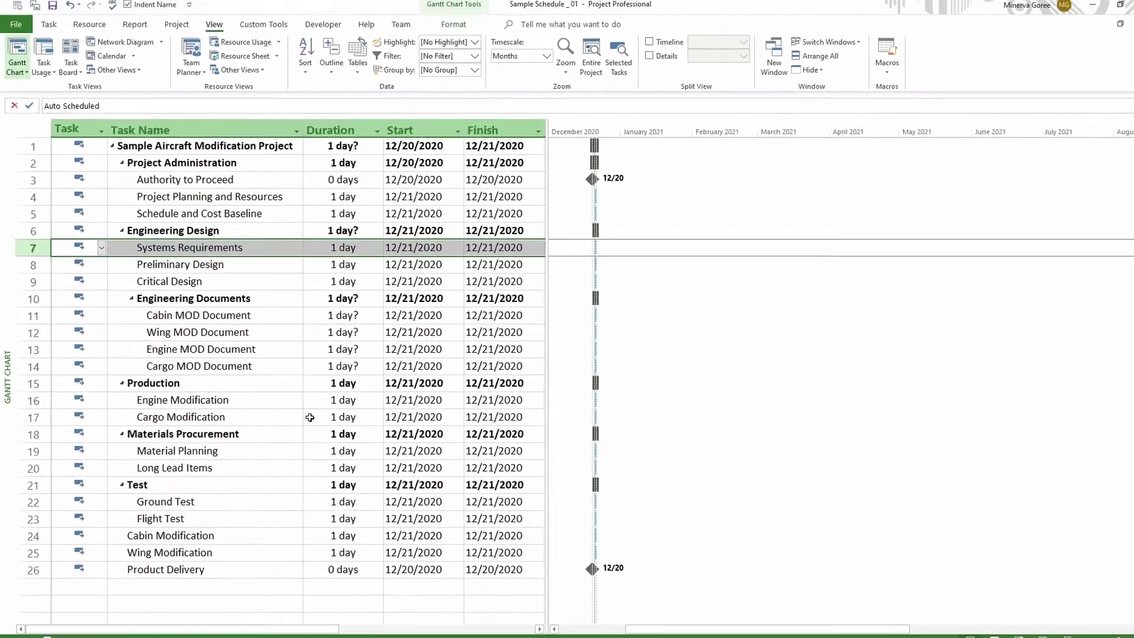
{"action": "key", "text": "ctrl+z"}
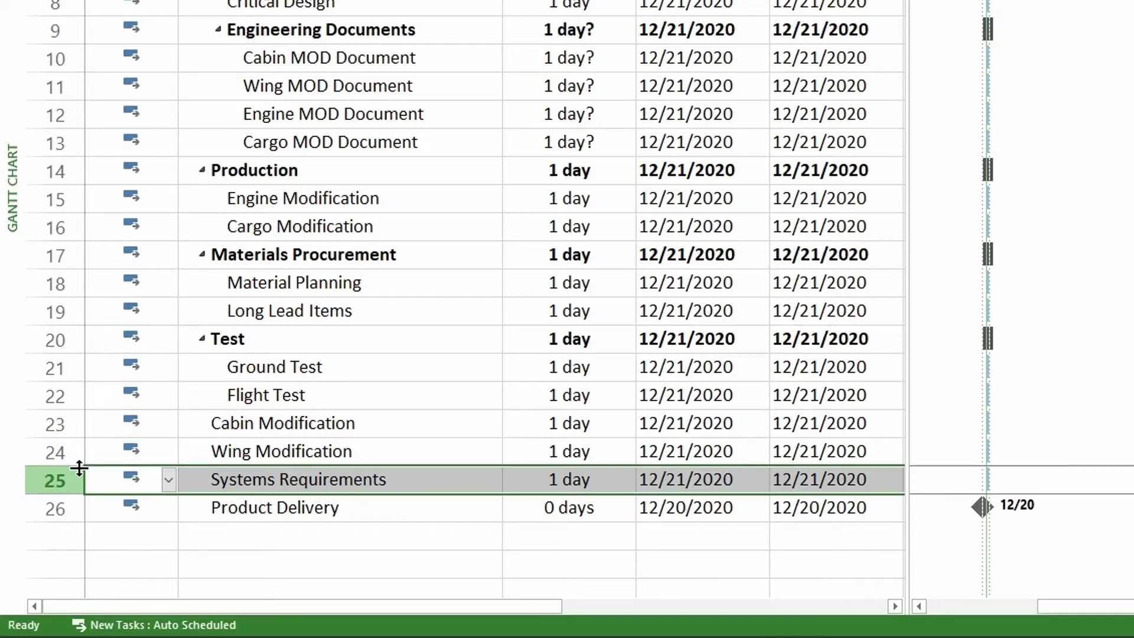
Cut the whole Systems Requirements task and paste it above Preliminary Design under Engineering Design
{"action": "key", "text": "Delete"}
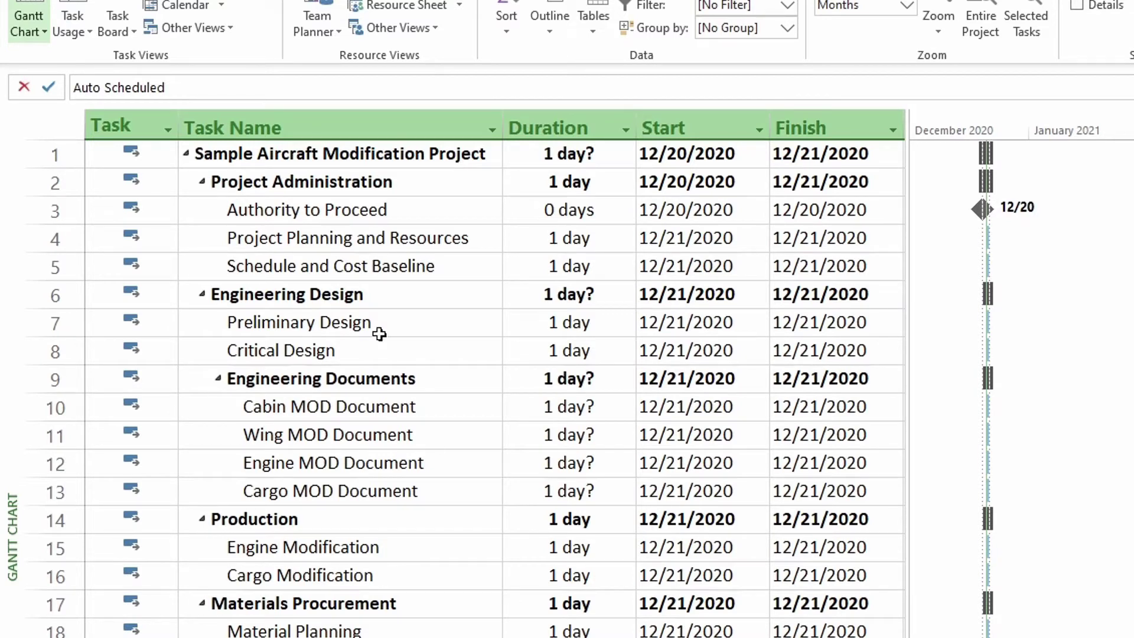
{"action": "left_click", "coordinate": [252, 323]}
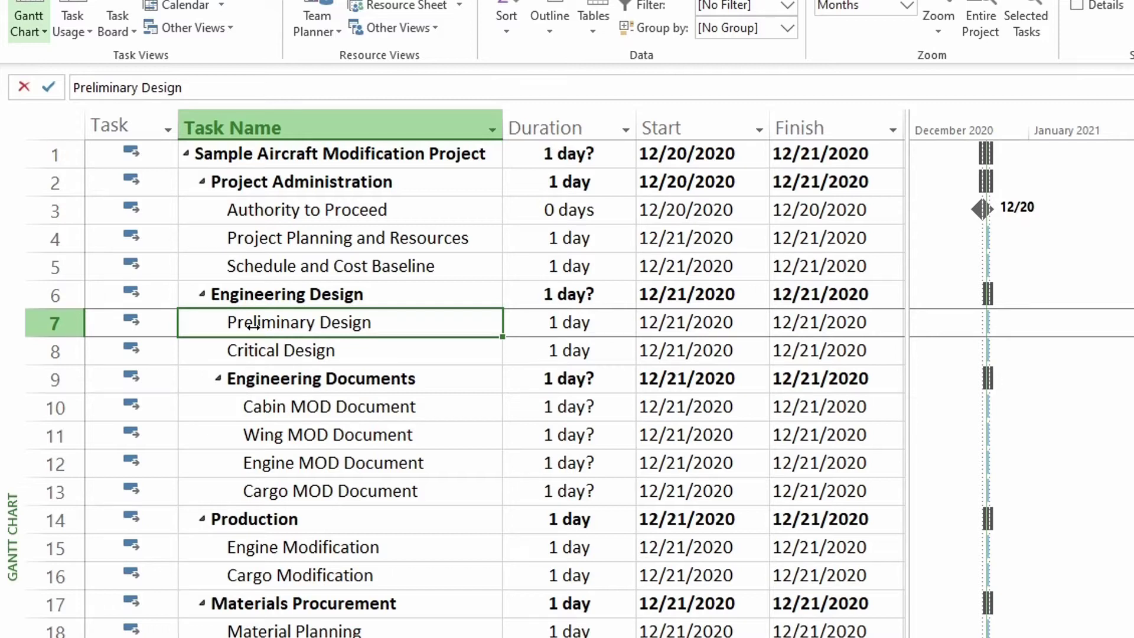
{"action": "right_click", "coordinate": [254, 325]}
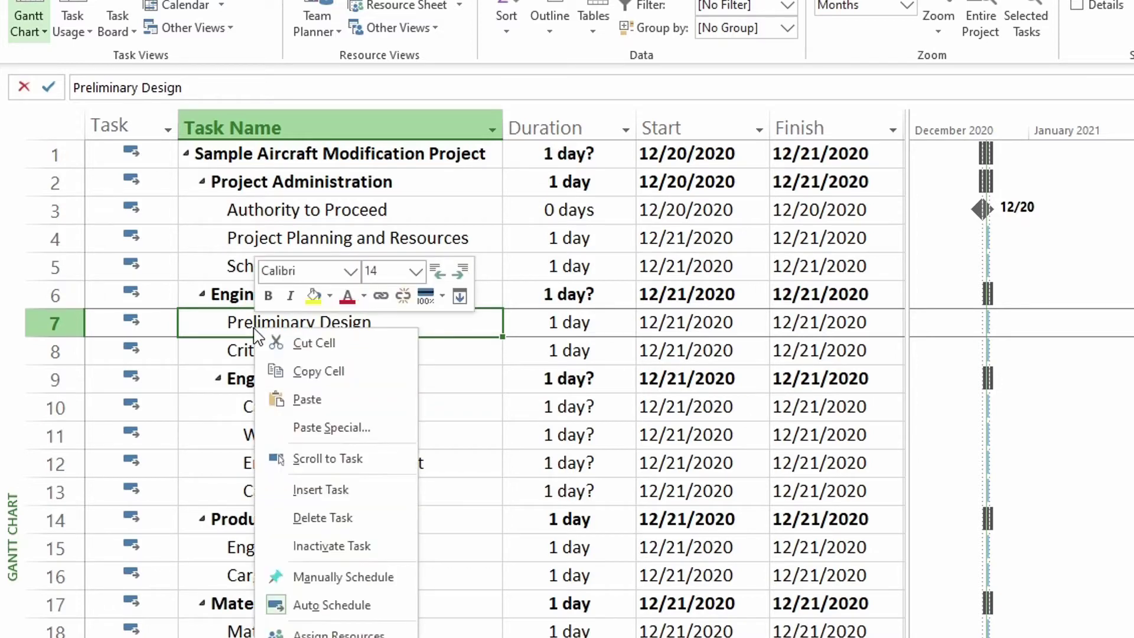
{"action": "left_click", "coordinate": [307, 400]}
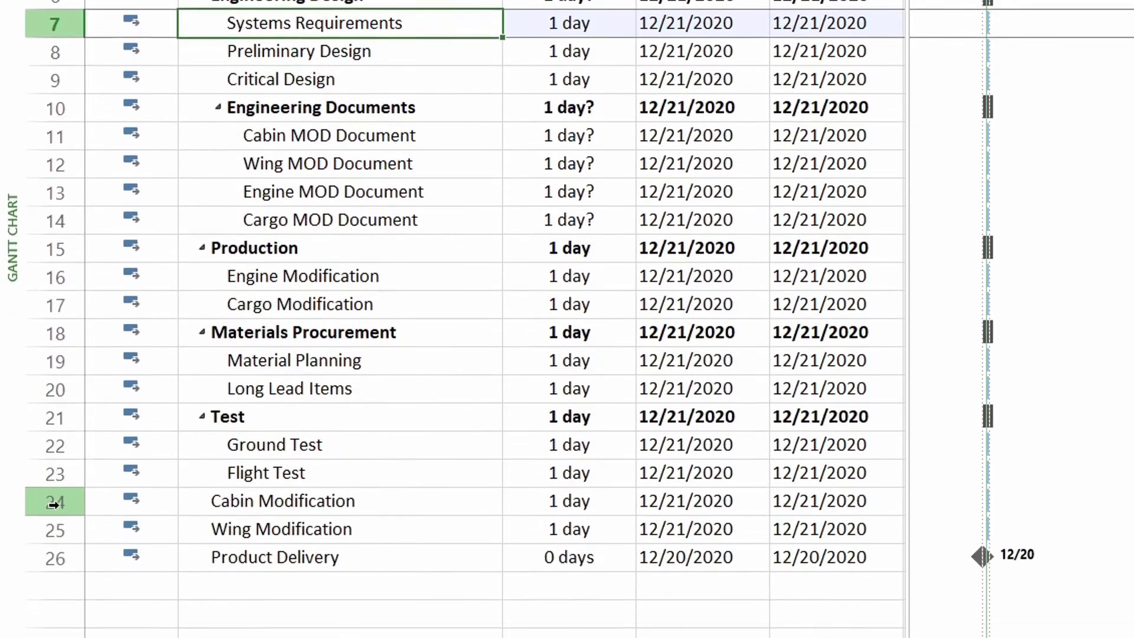
Move the Cabin Modification and Wing Modification tasks together to directly below the Production summary task
{"action": "left_click_drag", "start_coordinate": [55, 452], "coordinate": [58, 472]}
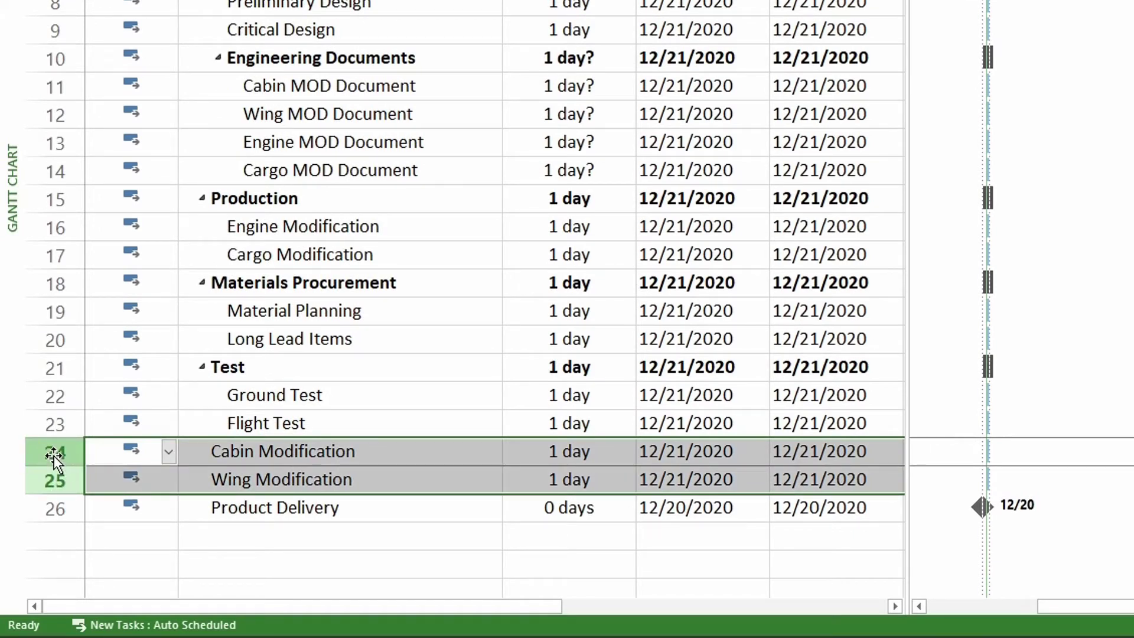
{"action": "left_click_drag", "start_coordinate": [53, 452], "coordinate": [71, 294]}
{"action": "left_click_drag", "start_coordinate": [71, 395], "coordinate": [57, 319]}
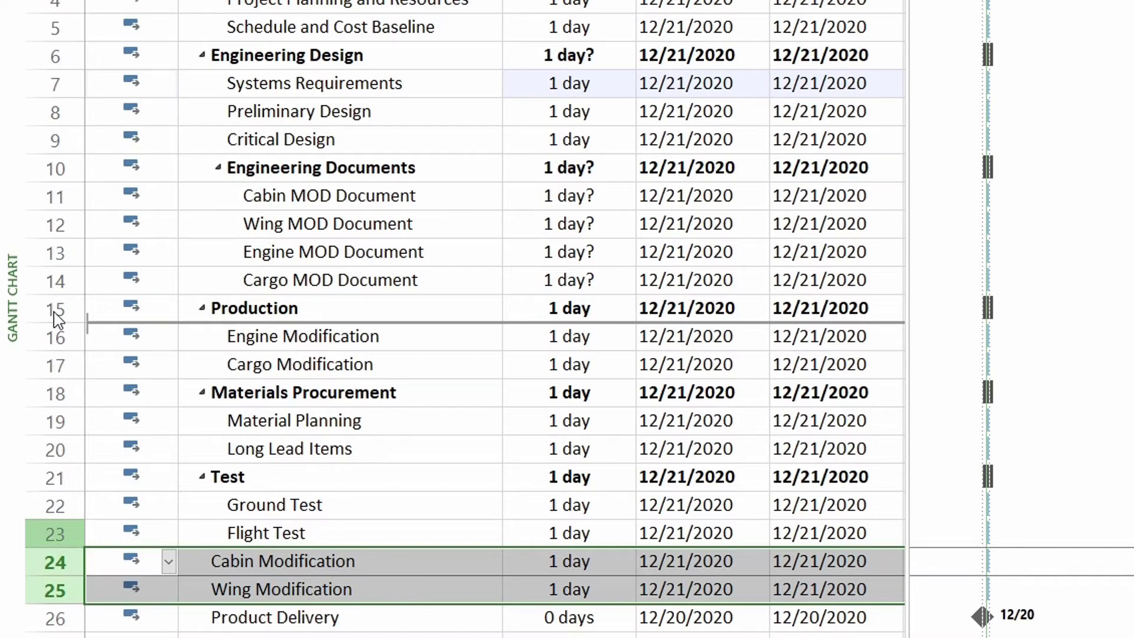
{"action": "left_click_drag", "start_coordinate": [58, 319], "coordinate": [57, 321]}
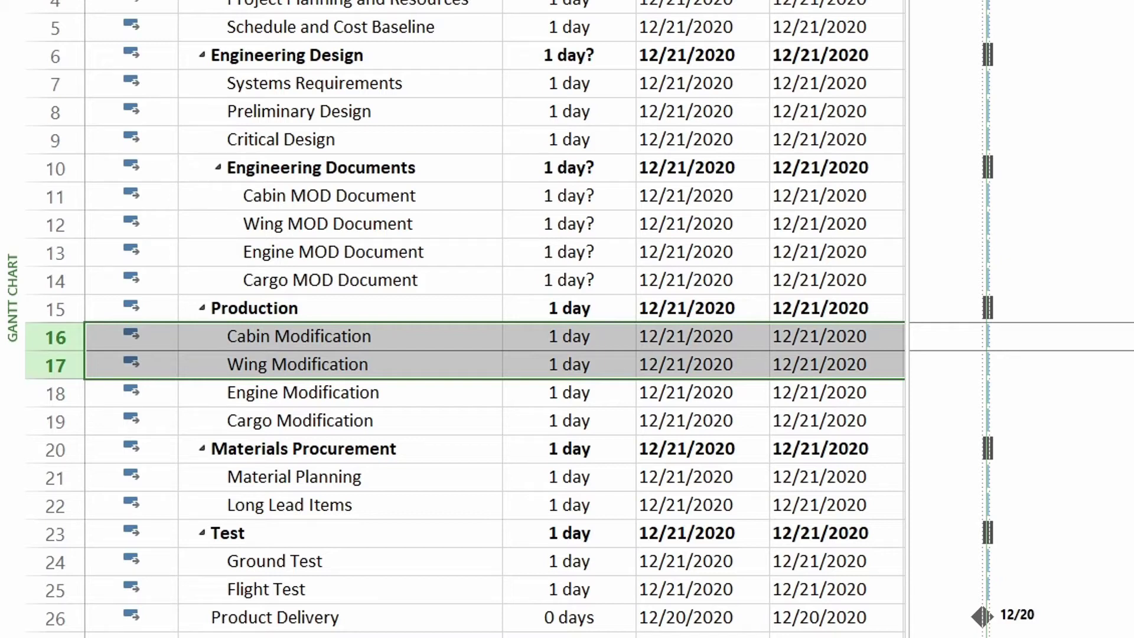
Collapse the subtasks of the Materials Procurement summary task
{"action": "left_click", "coordinate": [275, 451]}
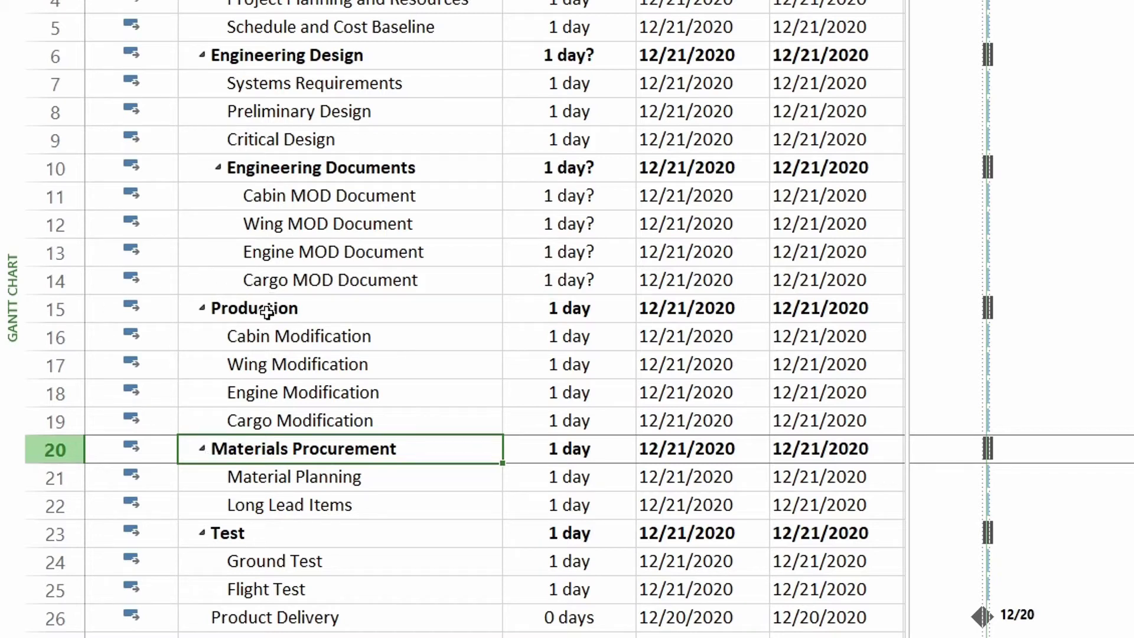
{"action": "left_click", "coordinate": [202, 452]}
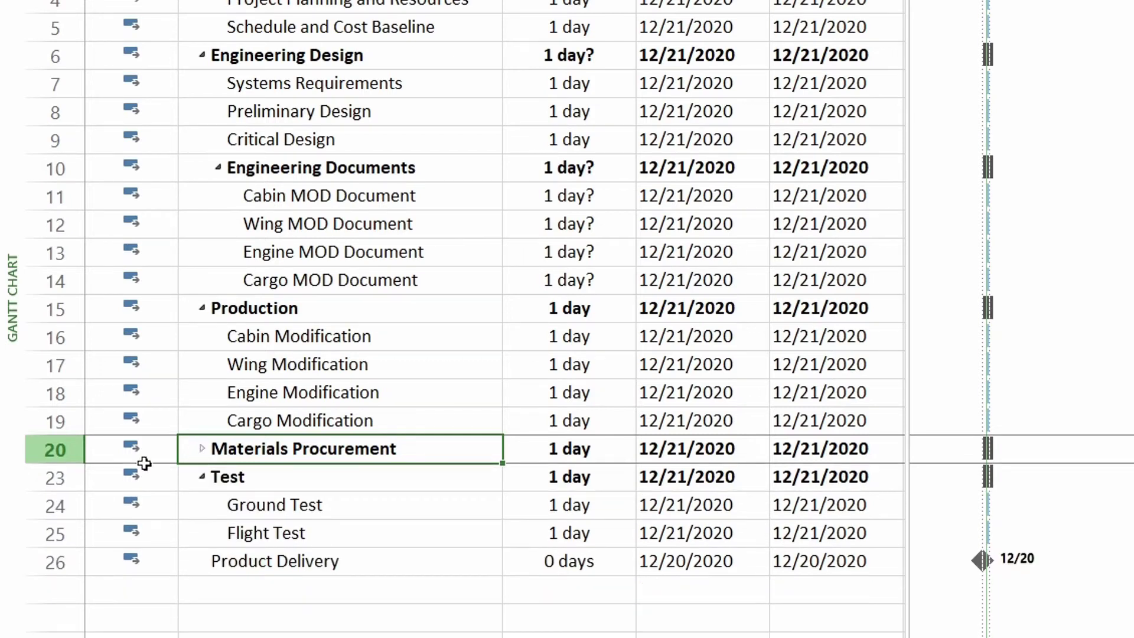
Move the collapsed Materials Procurement group above Production and outdent it twice to the same level as Production
{"action": "left_click", "coordinate": [50, 450]}
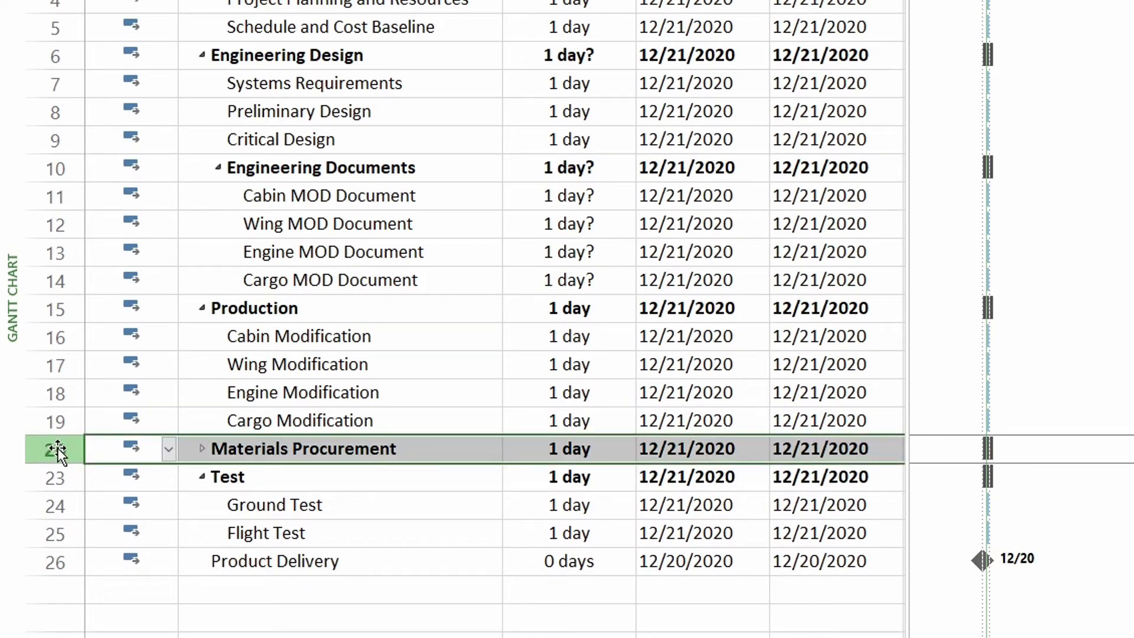
{"action": "left_click_drag", "start_coordinate": [58, 448], "coordinate": [52, 291]}
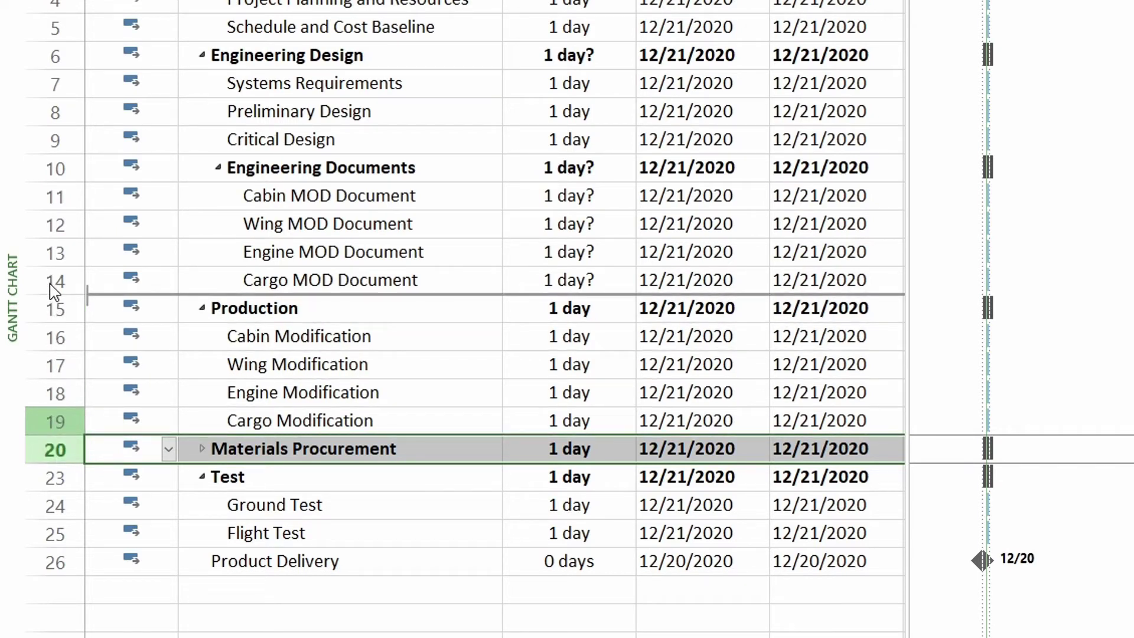
{"action": "left_click_drag", "start_coordinate": [52, 291], "coordinate": [52, 290]}
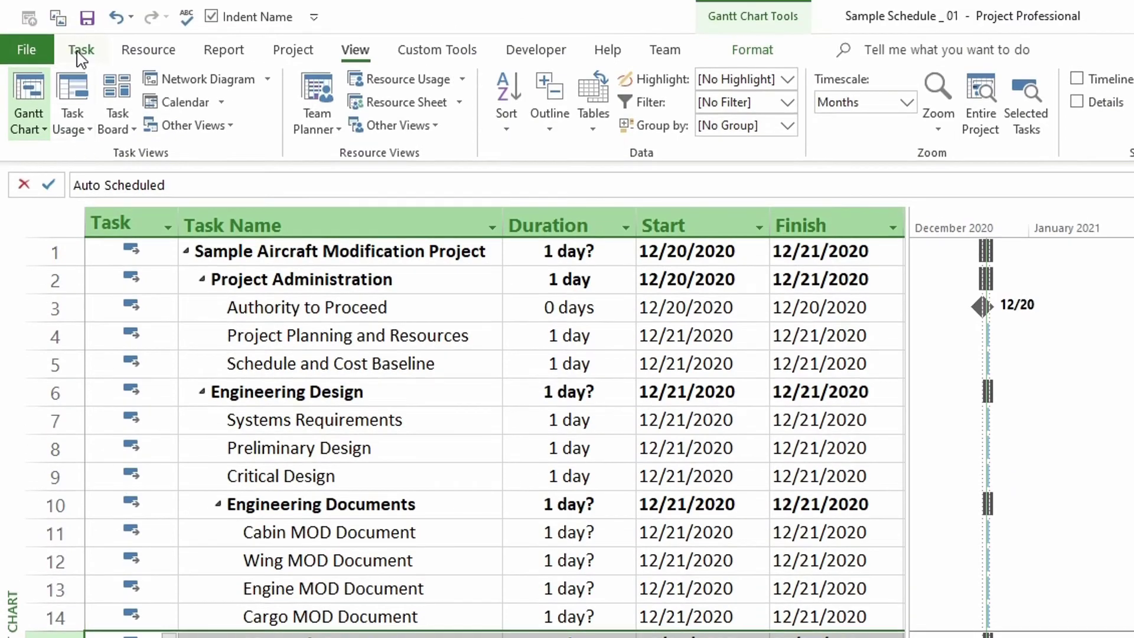
{"action": "left_click", "coordinate": [81, 50]}
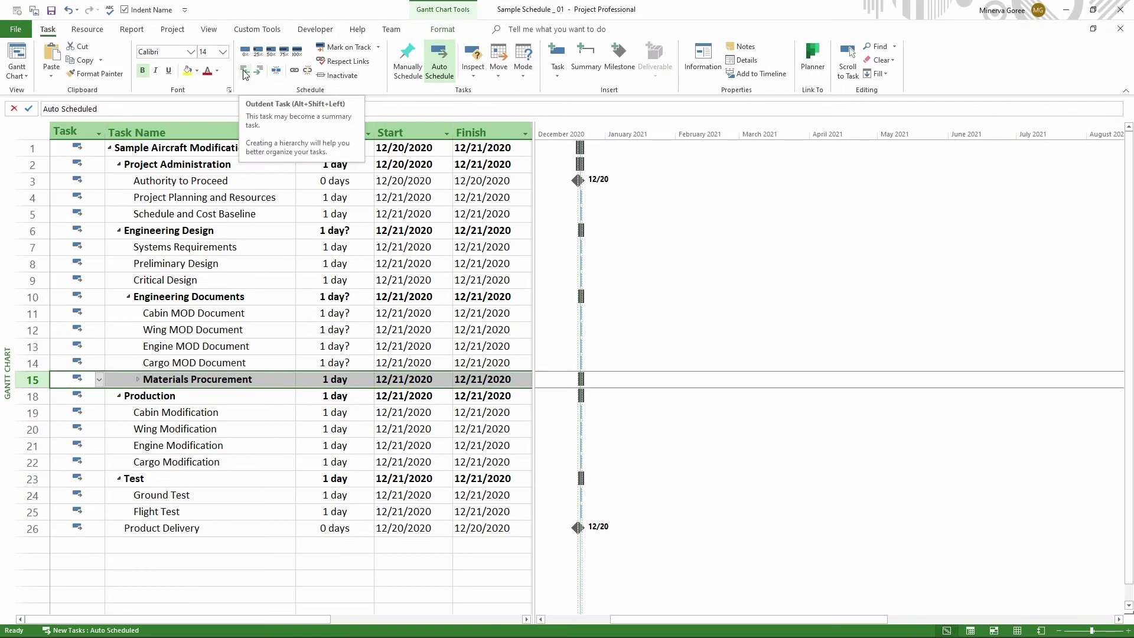
{"action": "left_click", "coordinate": [416, 124]}
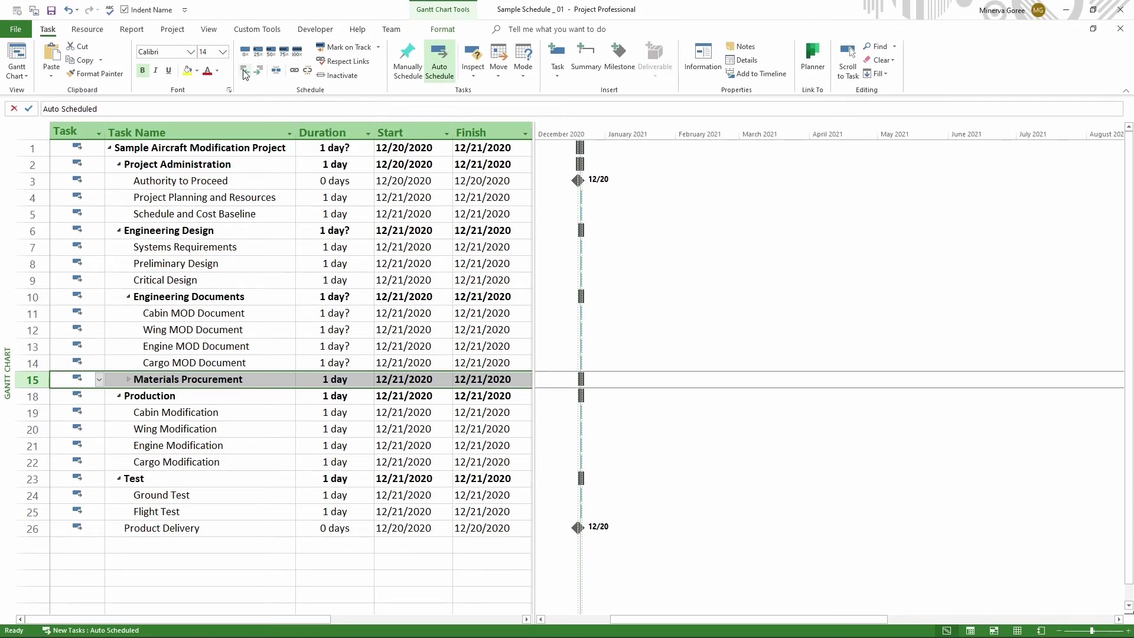
{"action": "left_click", "coordinate": [244, 71]}
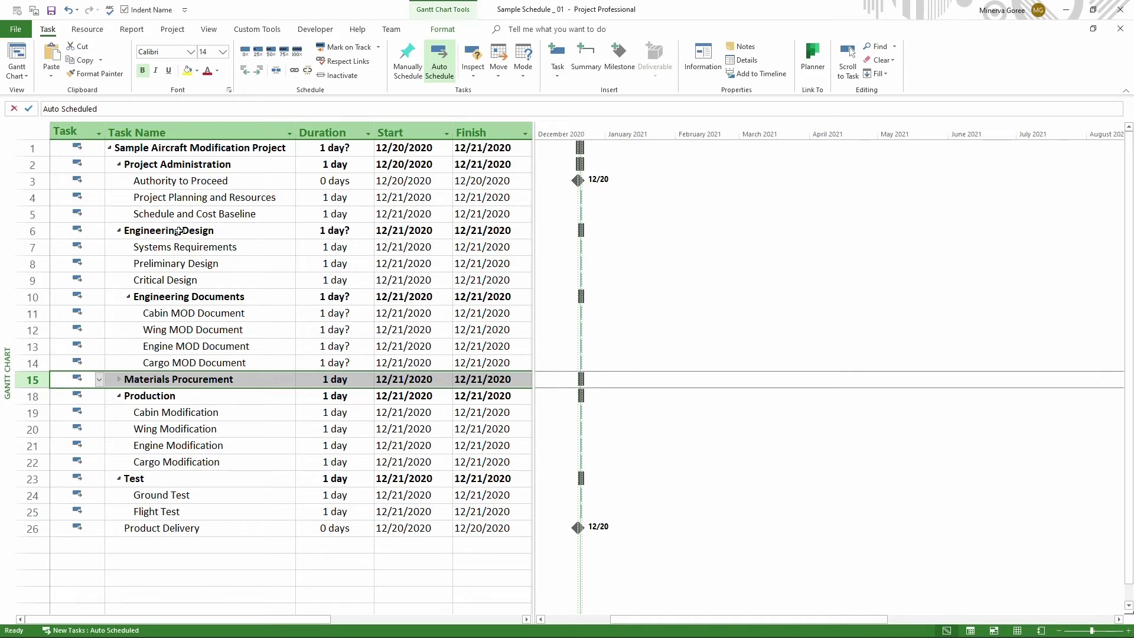
Insert an Outline Level column before the Task Name column and narrow it
{"action": "left_click", "coordinate": [168, 131]}
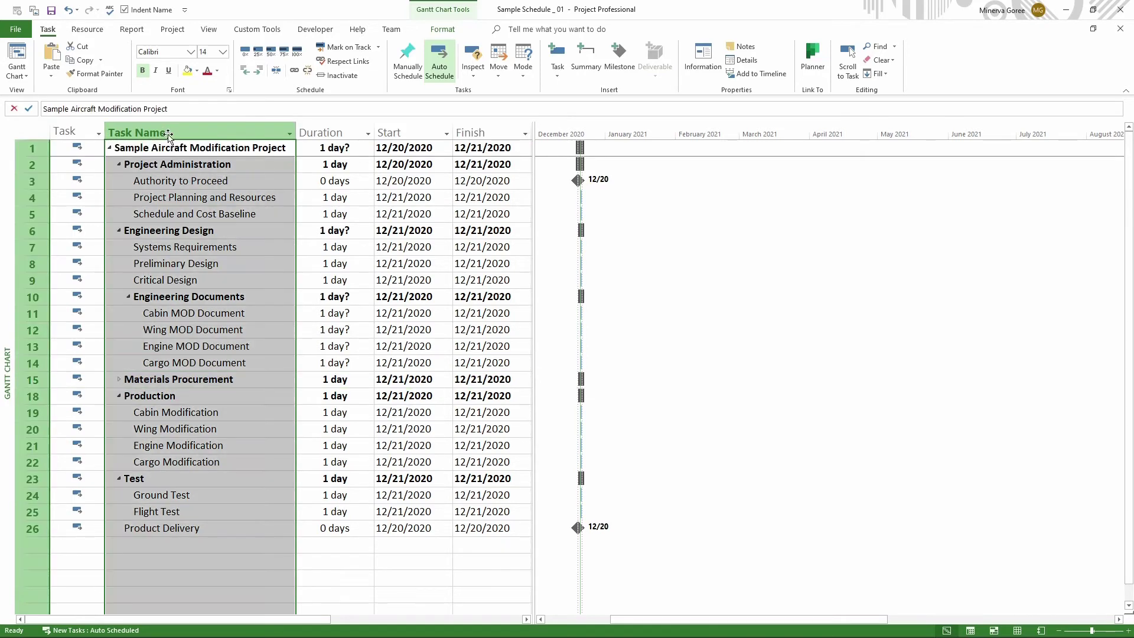
{"action": "right_click", "coordinate": [169, 132]}
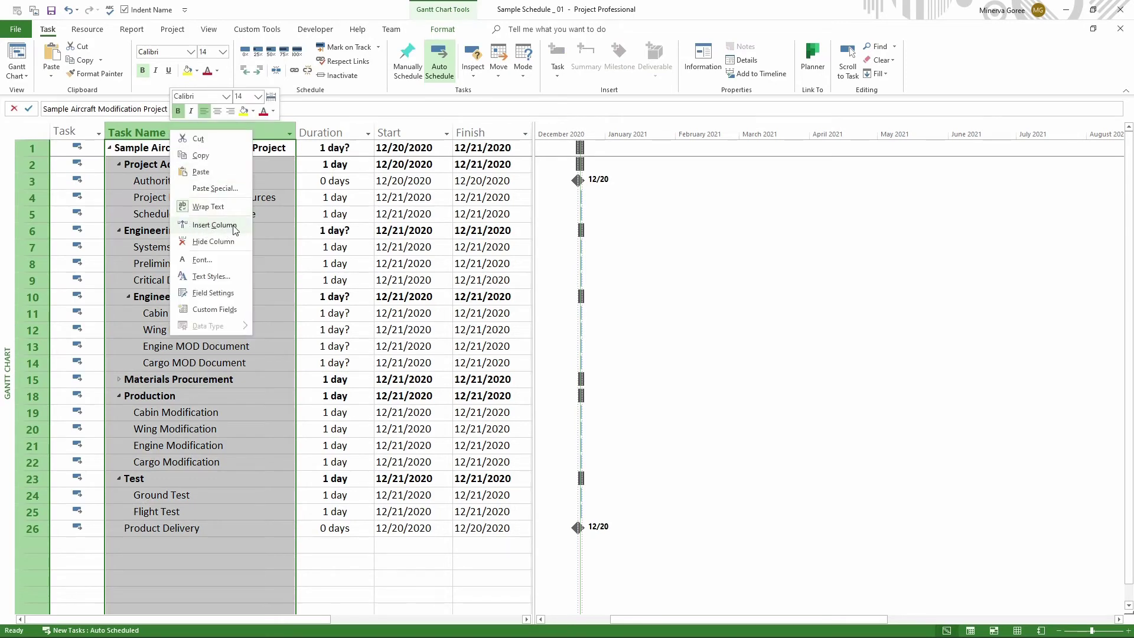
{"action": "left_click", "coordinate": [214, 225]}
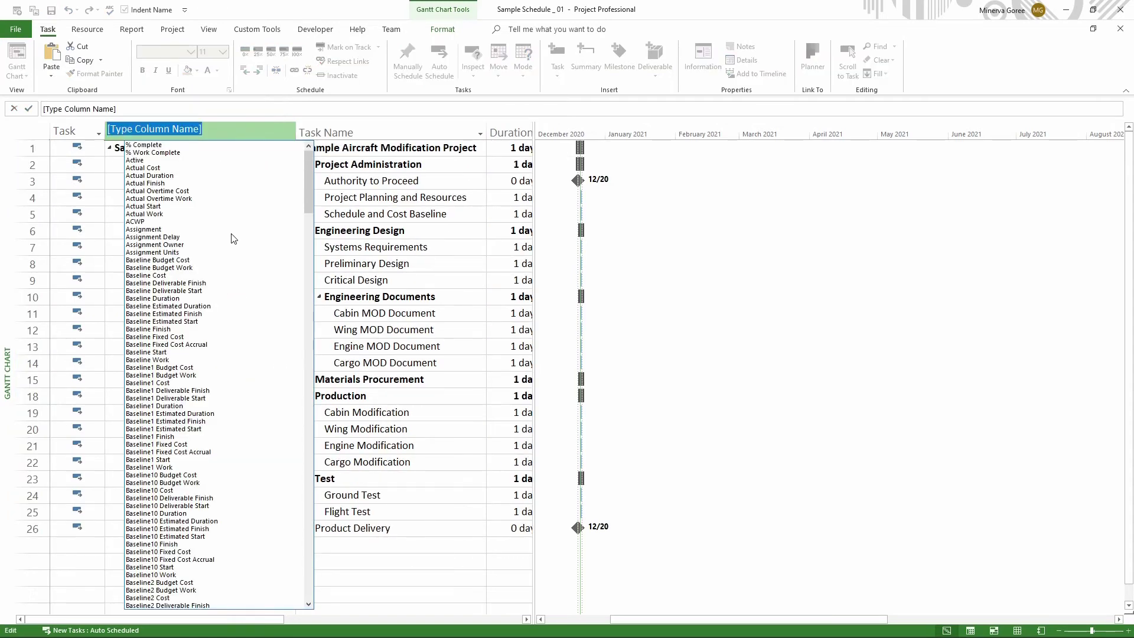
{"action": "type", "text": "outline level"}
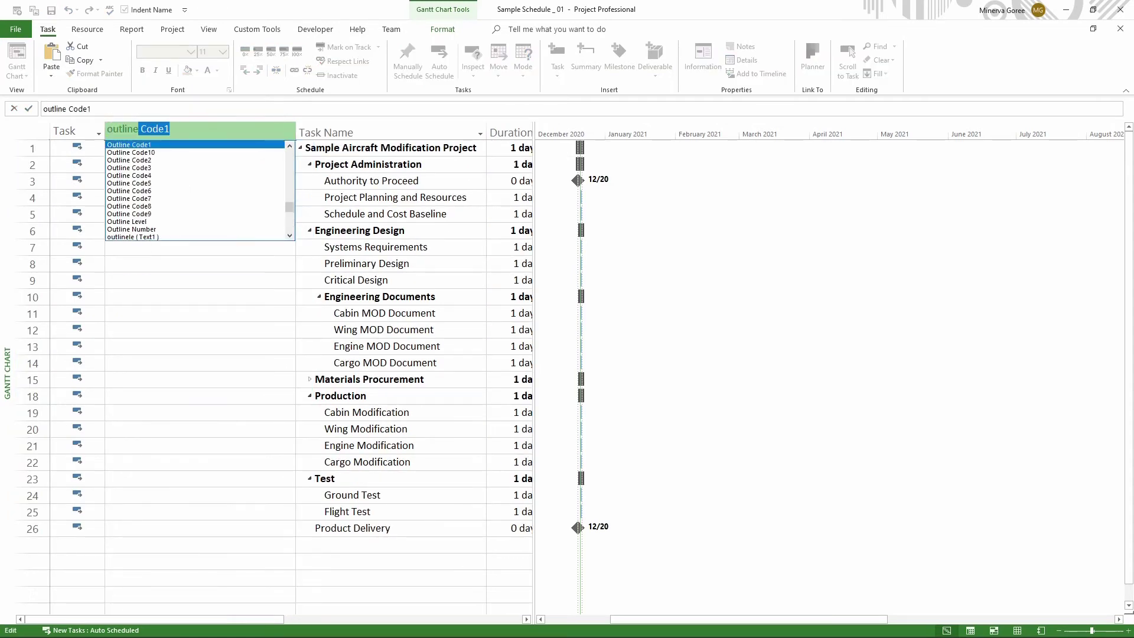
{"action": "key", "text": "Return"}
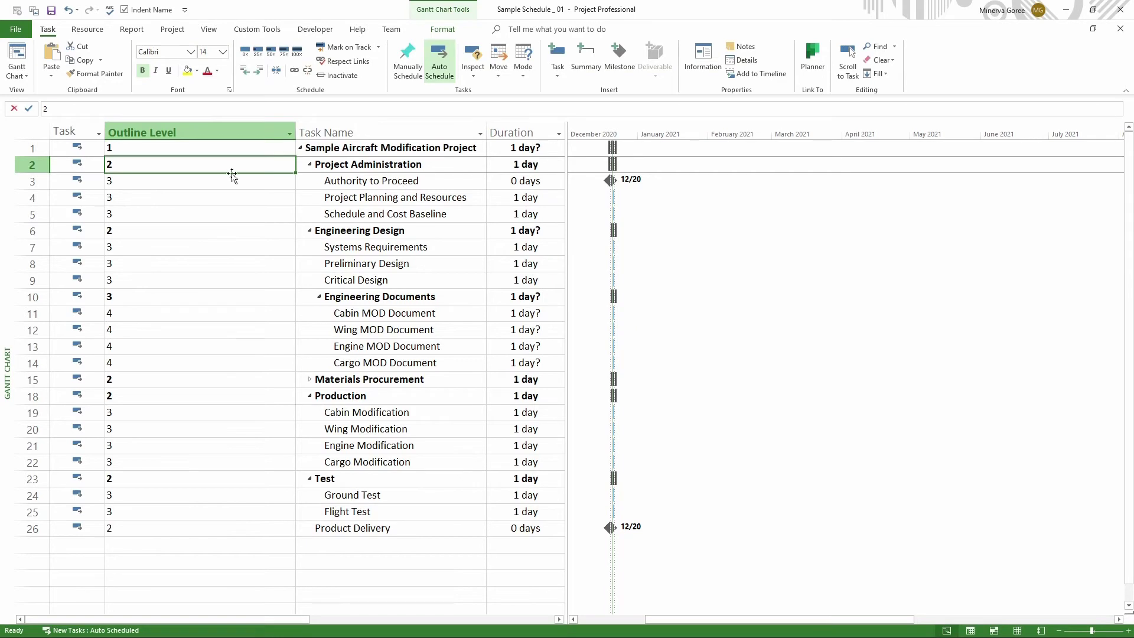
{"action": "left_click_drag", "start_coordinate": [294, 130], "coordinate": [183, 130]}
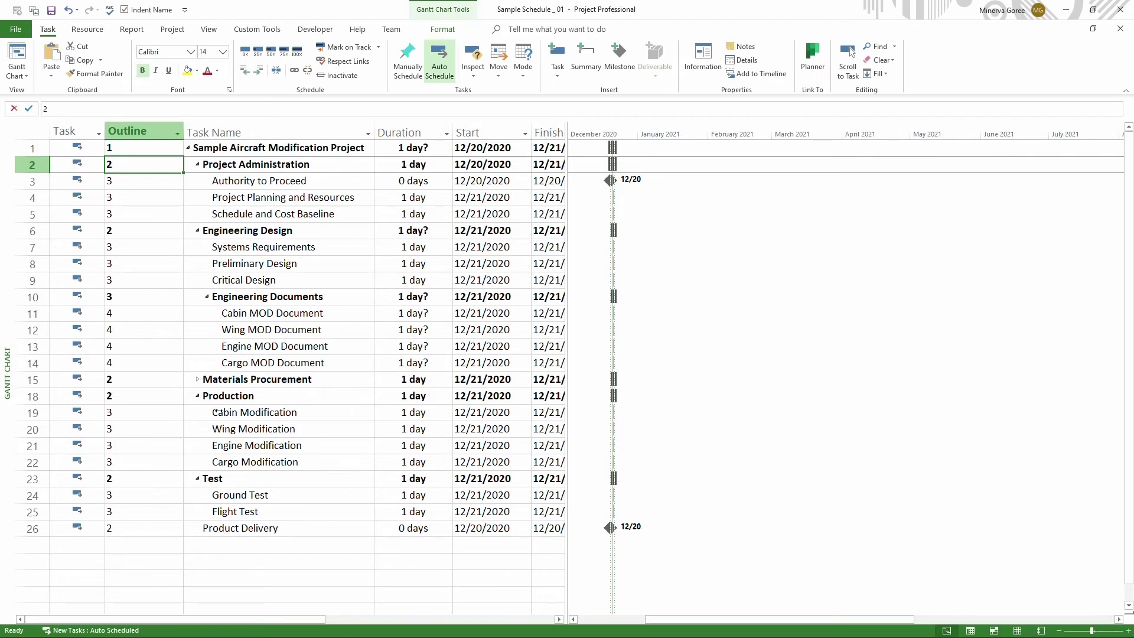
Undo the inserted Outline Level column, the outdenting of Materials Procurement and its move above Production
{"action": "key", "text": "ctrl+z"}
{"action": "key", "text": "ctrl+z"}
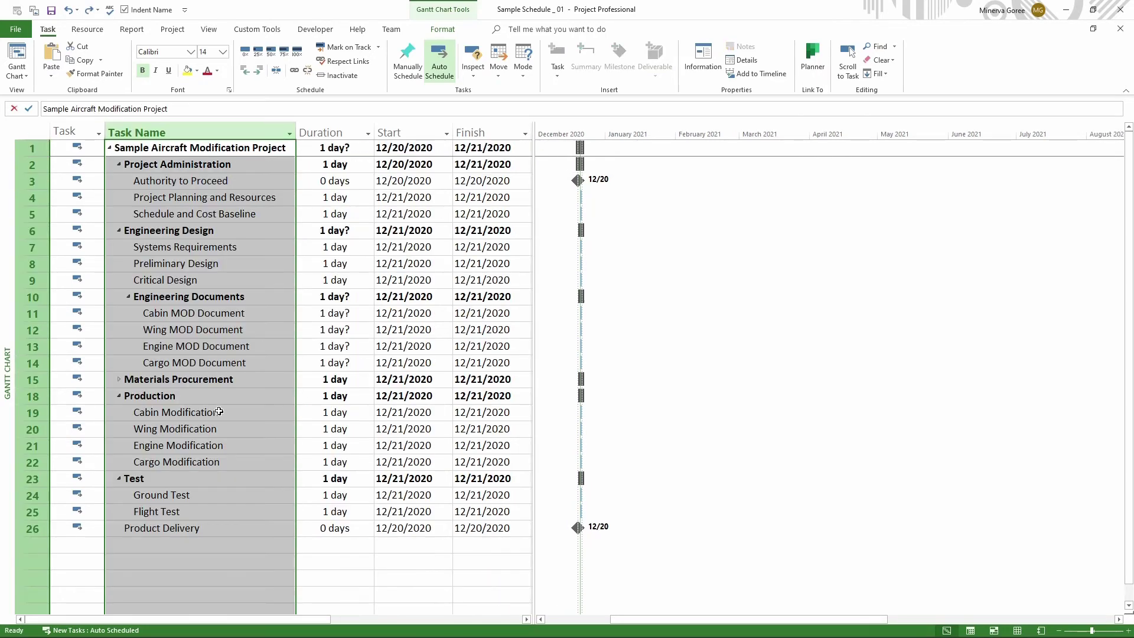
{"action": "key", "text": "ctrl+z"}
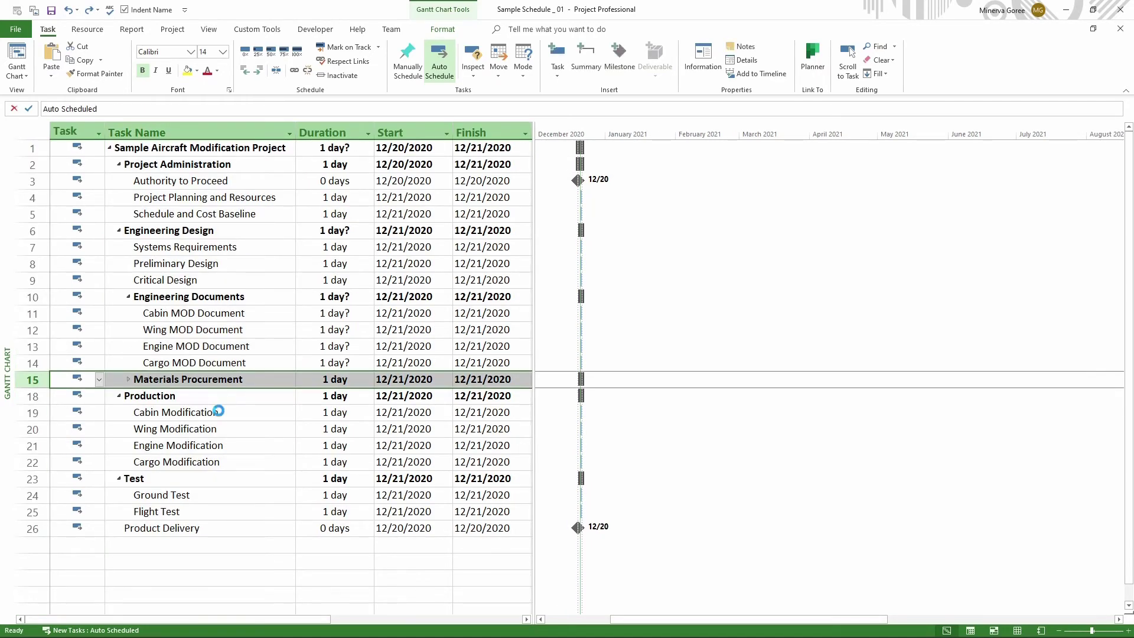
{"action": "key", "text": "ctrl+z"}
Add the Outline Level field as a new column before Task Name and reduce the column's width
{"action": "left_click", "coordinate": [148, 133]}
{"action": "right_click", "coordinate": [147, 135]}
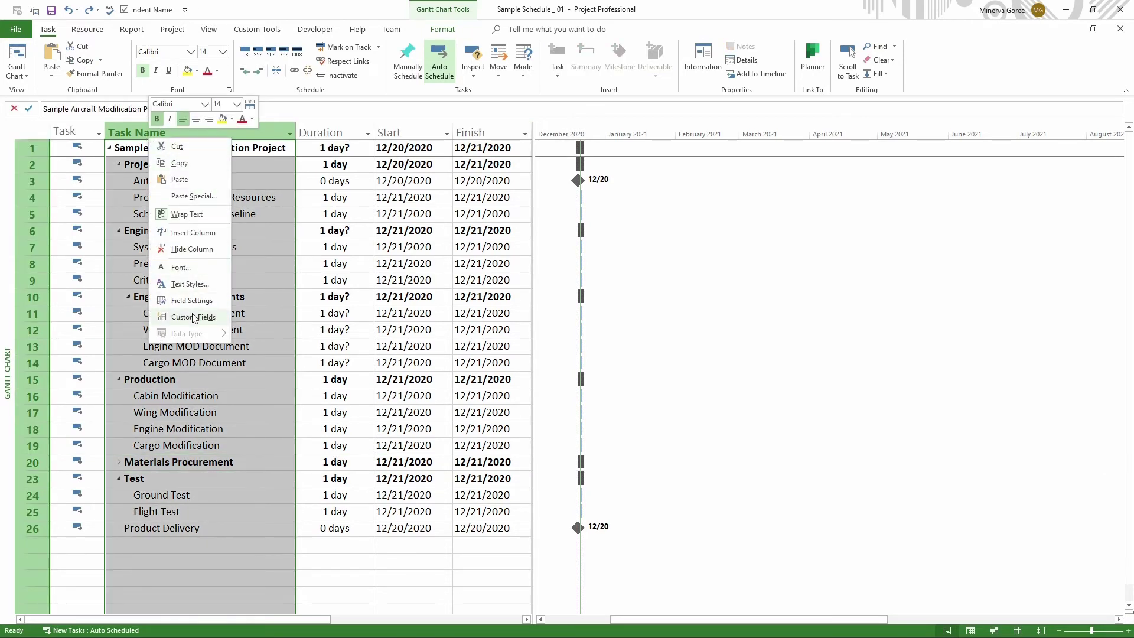
{"action": "left_click", "coordinate": [202, 234]}
{"action": "type", "text": "Outline Level"}
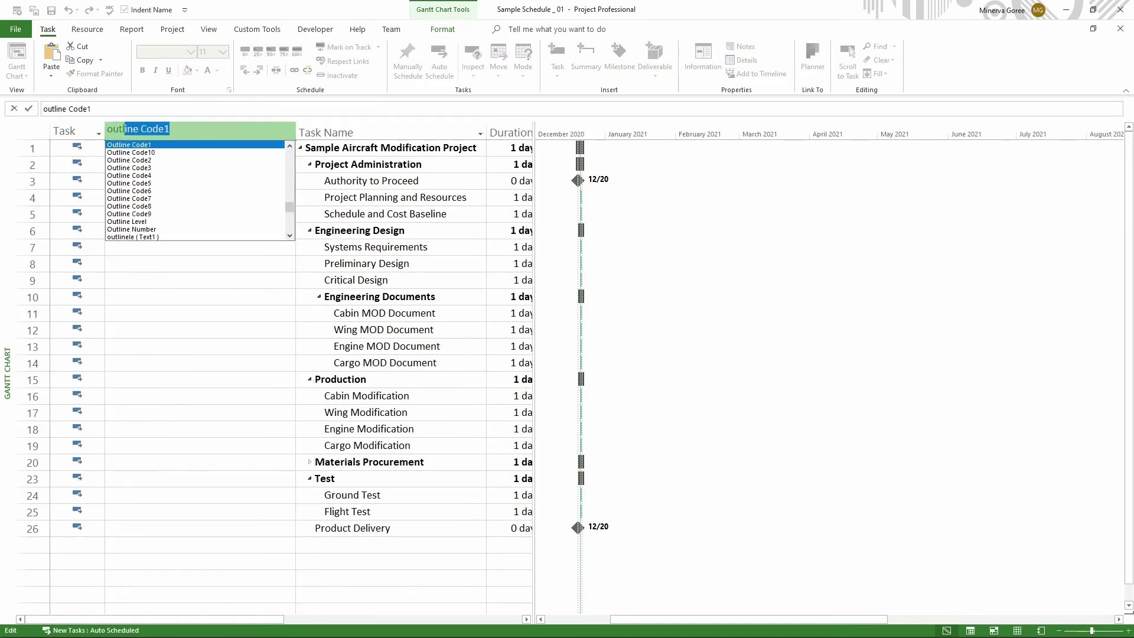
{"action": "key", "text": "Return"}
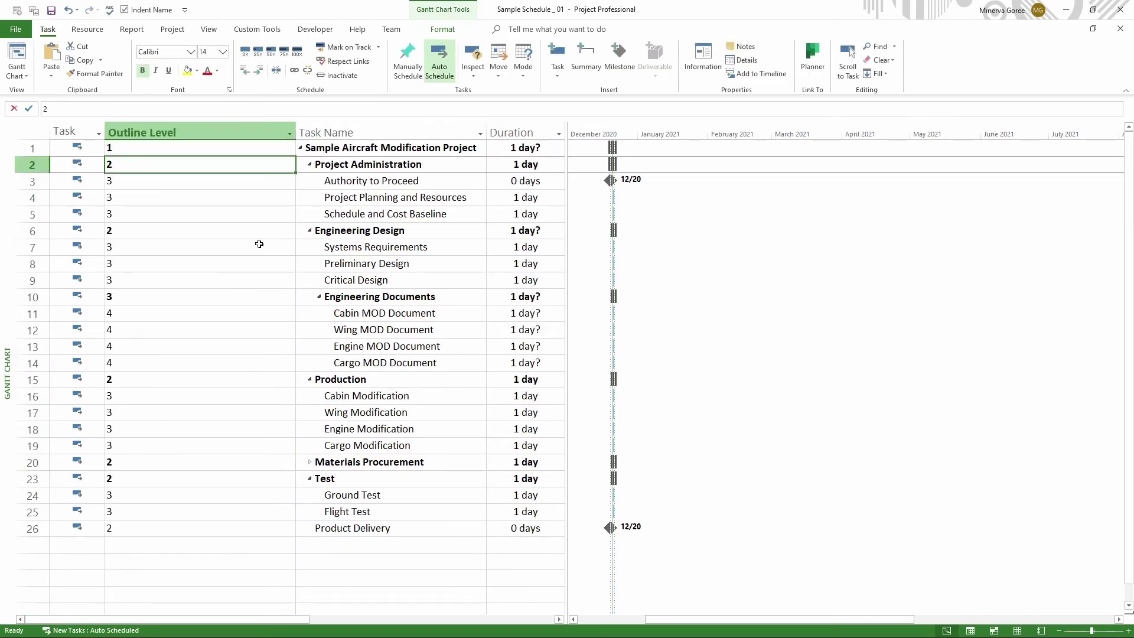
{"action": "left_click_drag", "start_coordinate": [296, 131], "coordinate": [156, 141]}
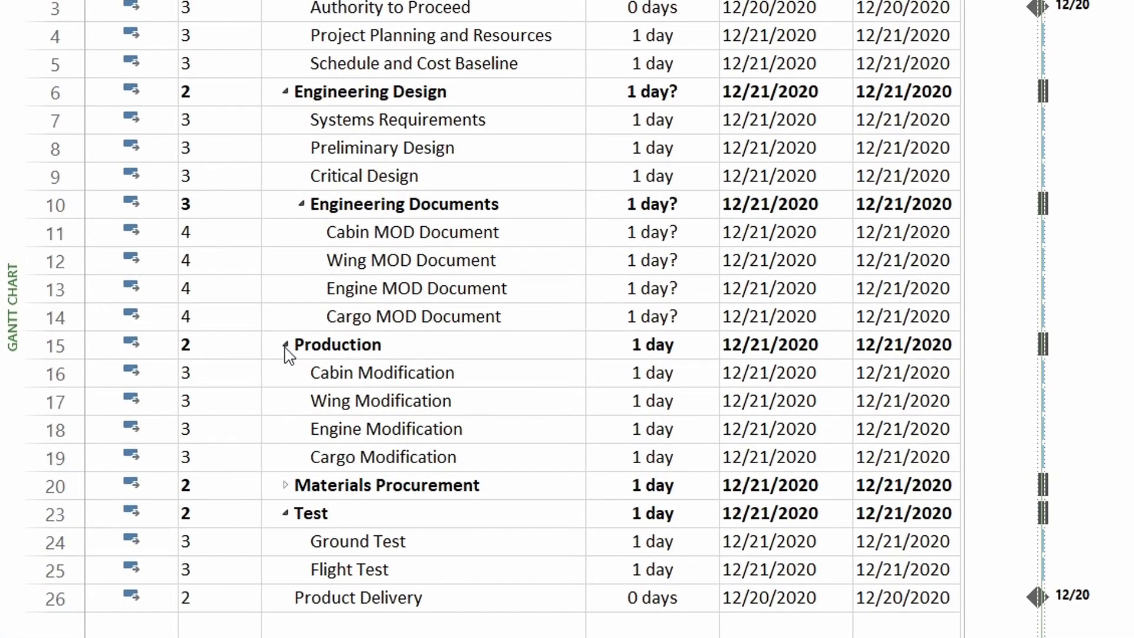
Collapse the Production and Engineering Design summary tasks, and move the collapsed Materials Procurement group between them
{"action": "left_click", "coordinate": [286, 345]}
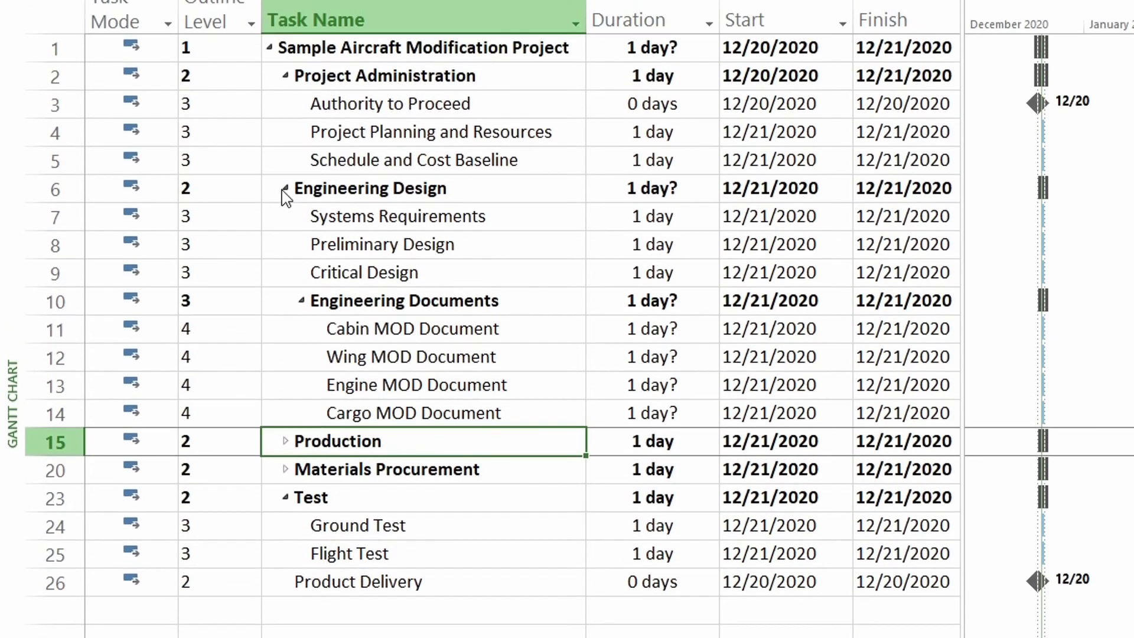
{"action": "left_click", "coordinate": [286, 94]}
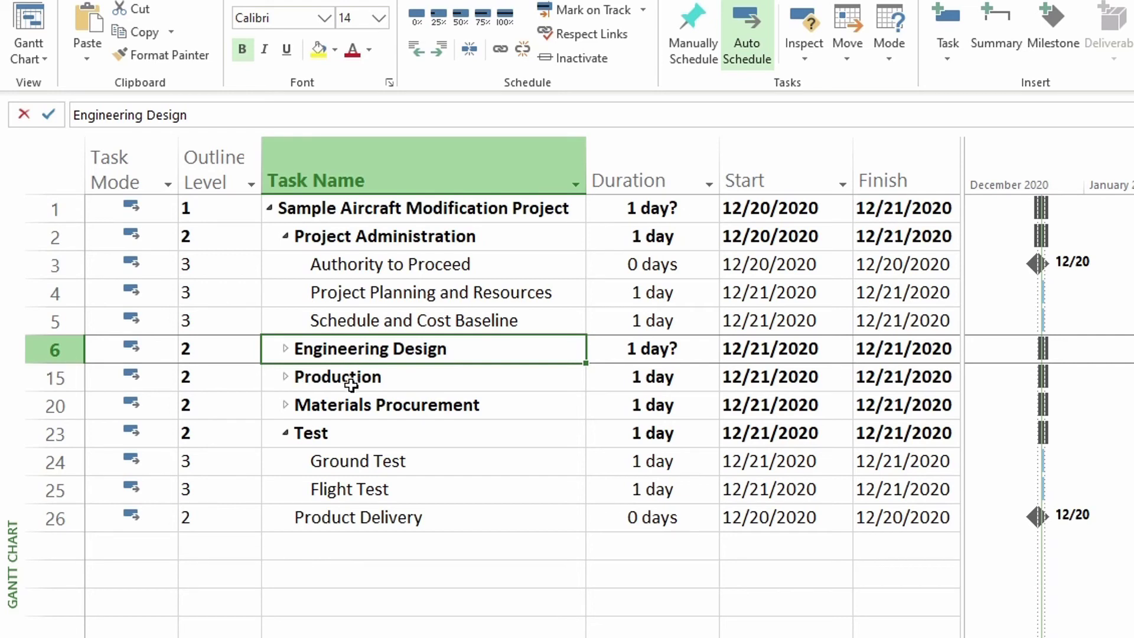
{"action": "left_click", "coordinate": [50, 406]}
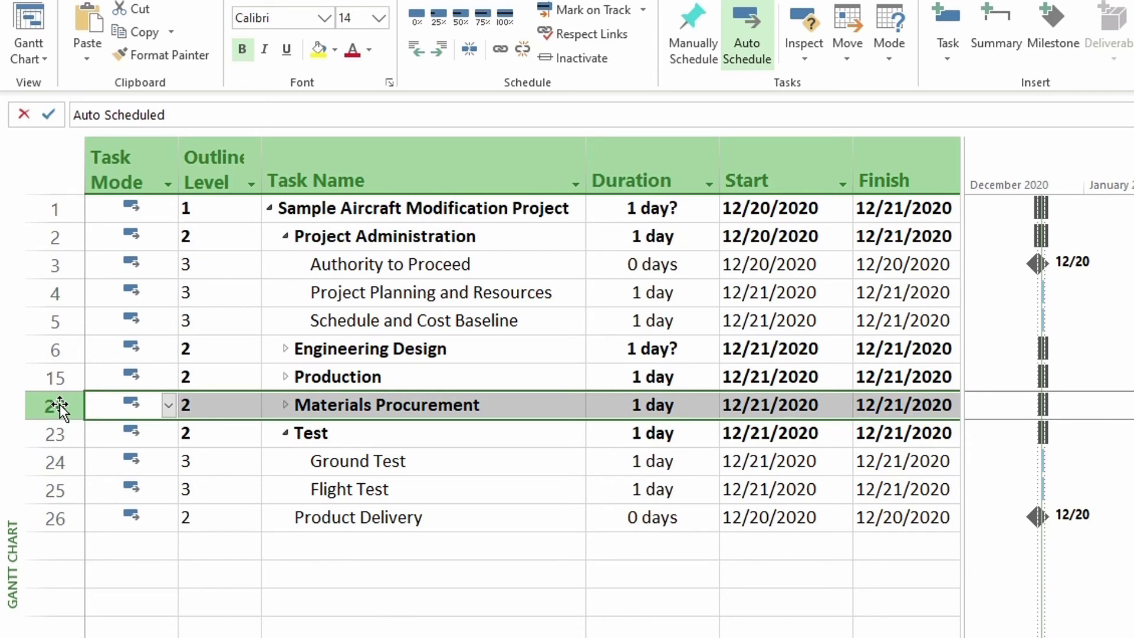
{"action": "left_click_drag", "start_coordinate": [59, 408], "coordinate": [66, 362]}
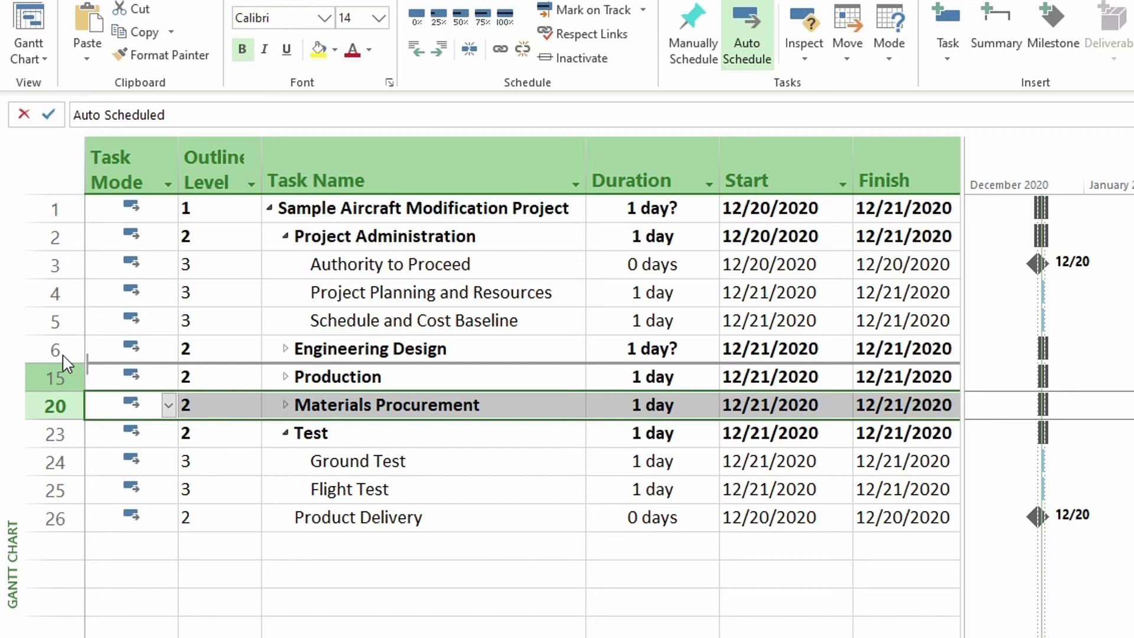
{"action": "left_click_drag", "start_coordinate": [65, 363], "coordinate": [64, 361]}
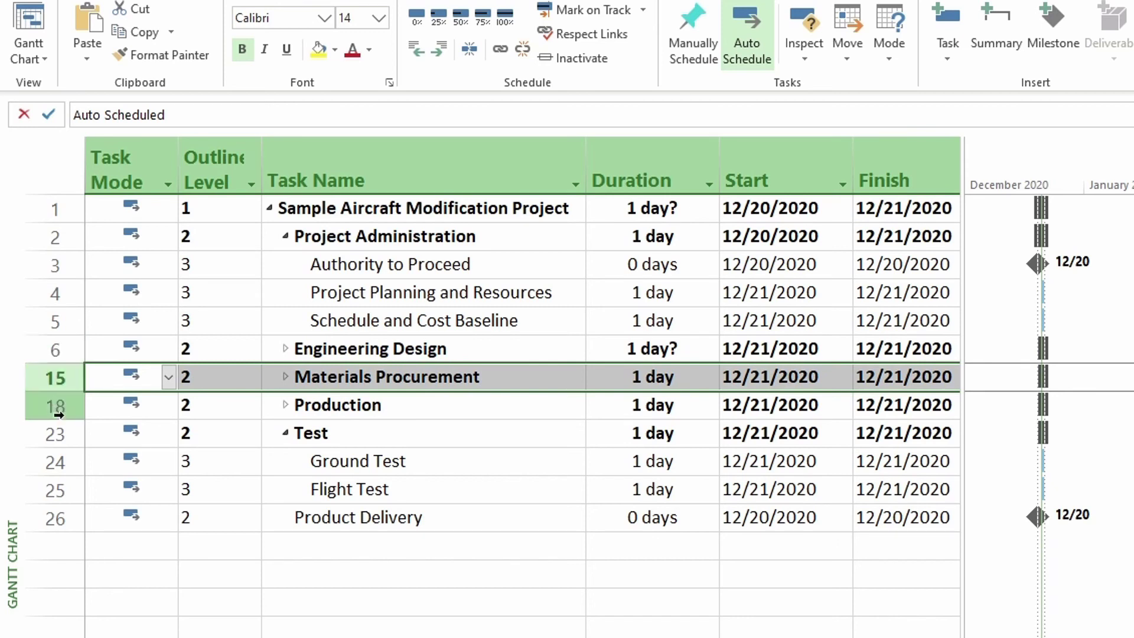